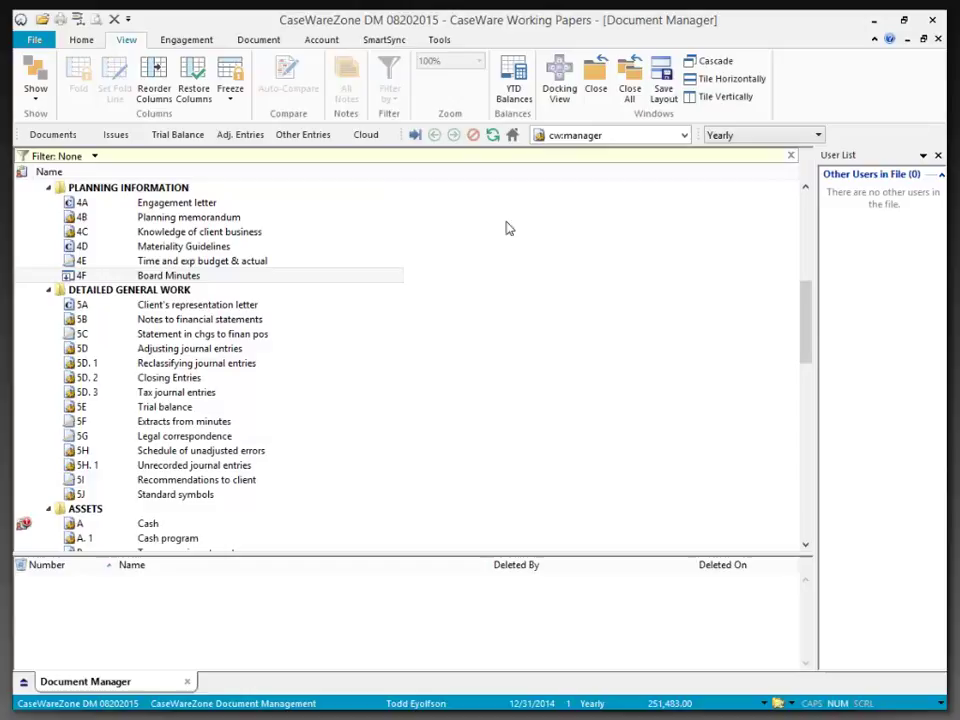
Step: Review the Roles settings in the program options, including the role labels and sign-off requirements, and close the options
left_click(439, 39)
left_click(639, 72)
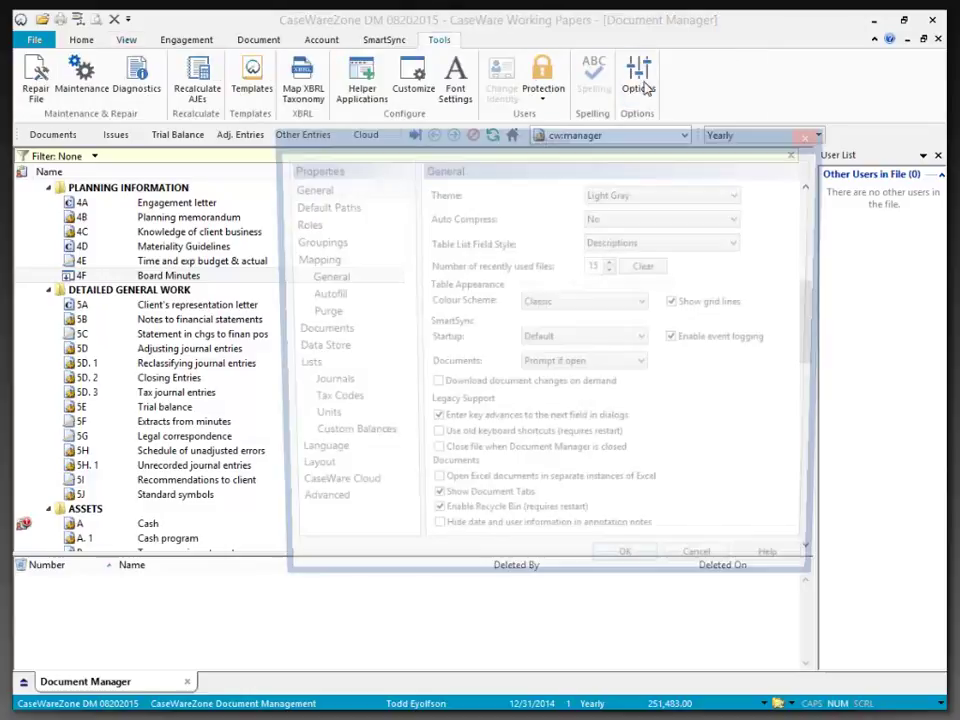
left_click(296, 223)
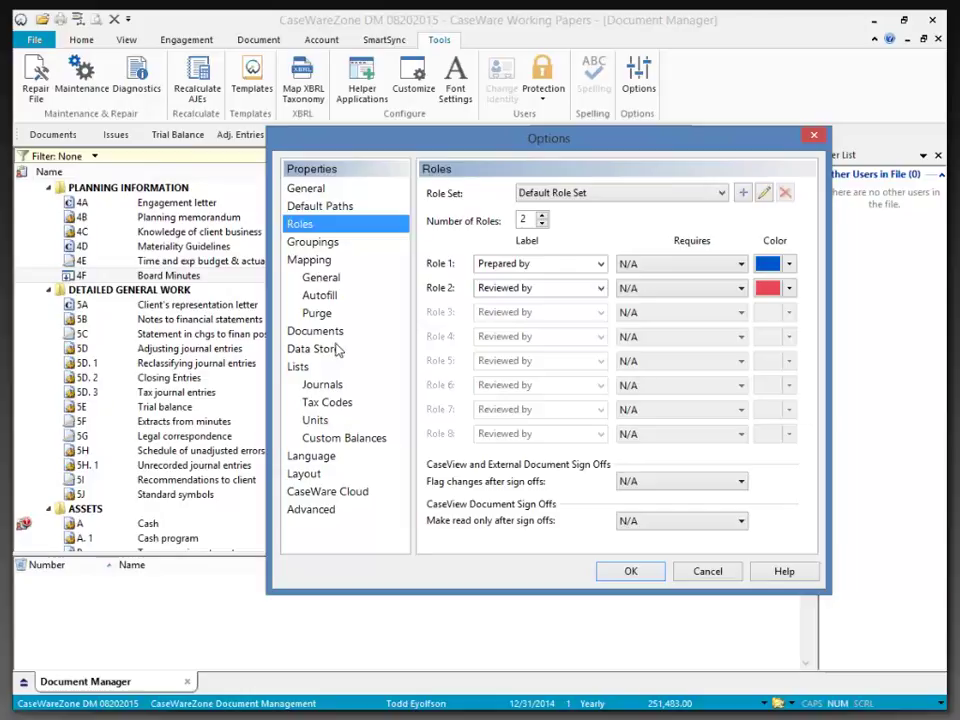
left_click(625, 570)
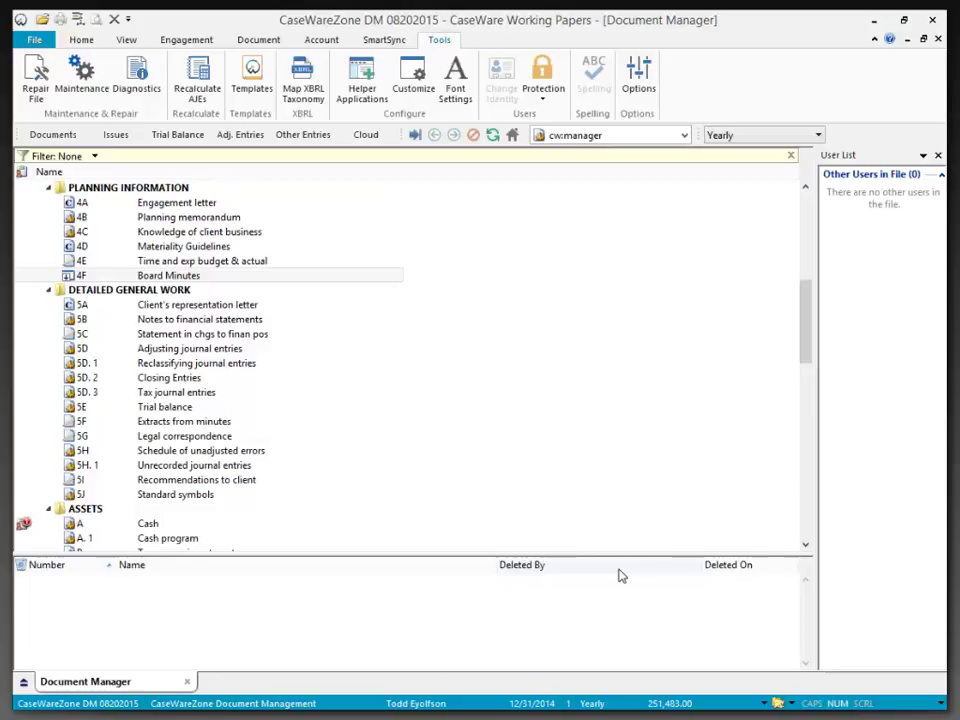
Step: Add the hidden Uncleared Issues column to the active table columns and place it directly after Name
left_click(248, 250)
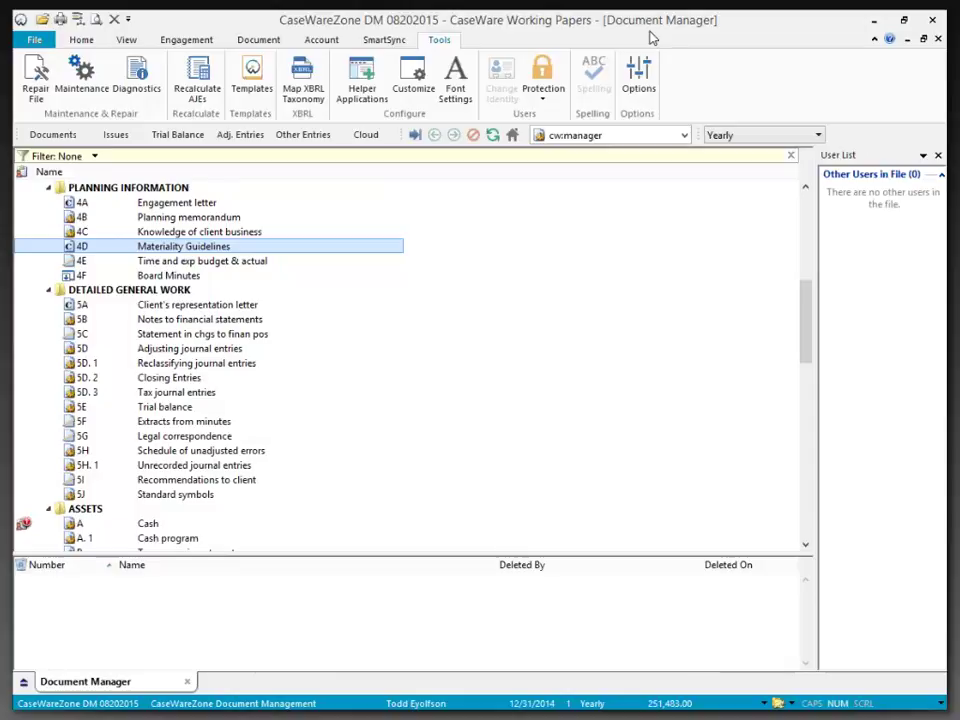
left_click(127, 41)
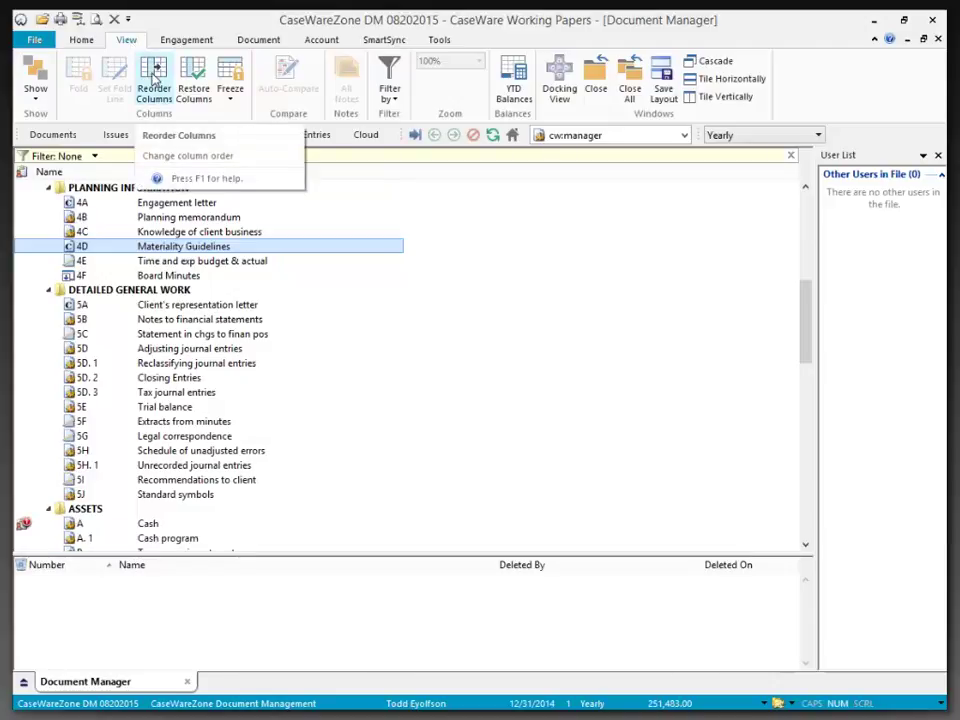
left_click(154, 85)
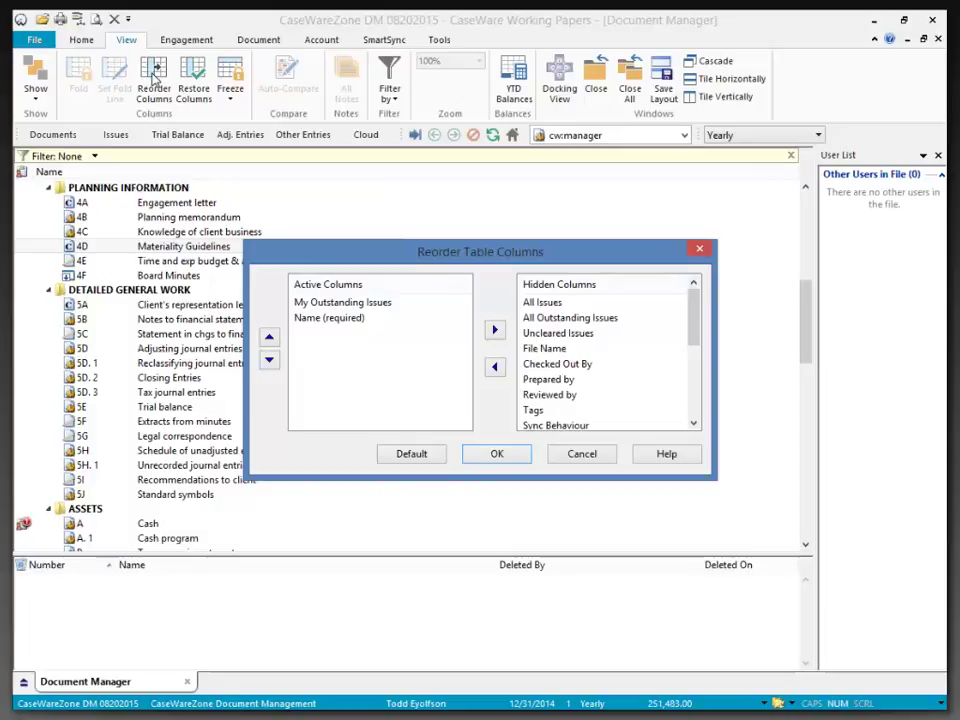
left_click(318, 303)
left_click(327, 324)
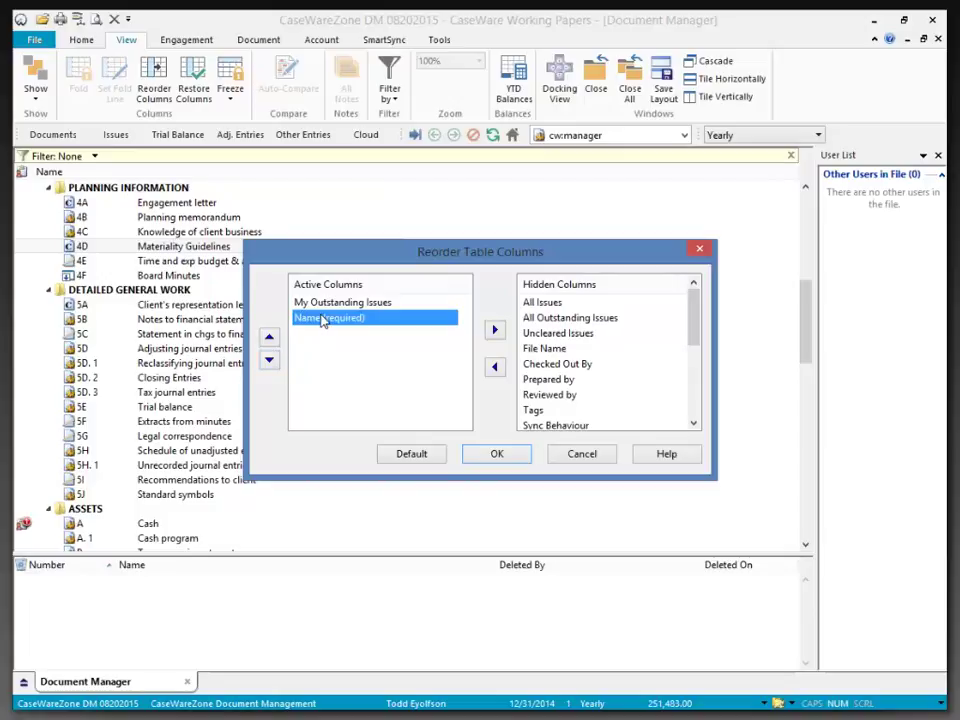
left_click_drag(322, 317, 328, 320)
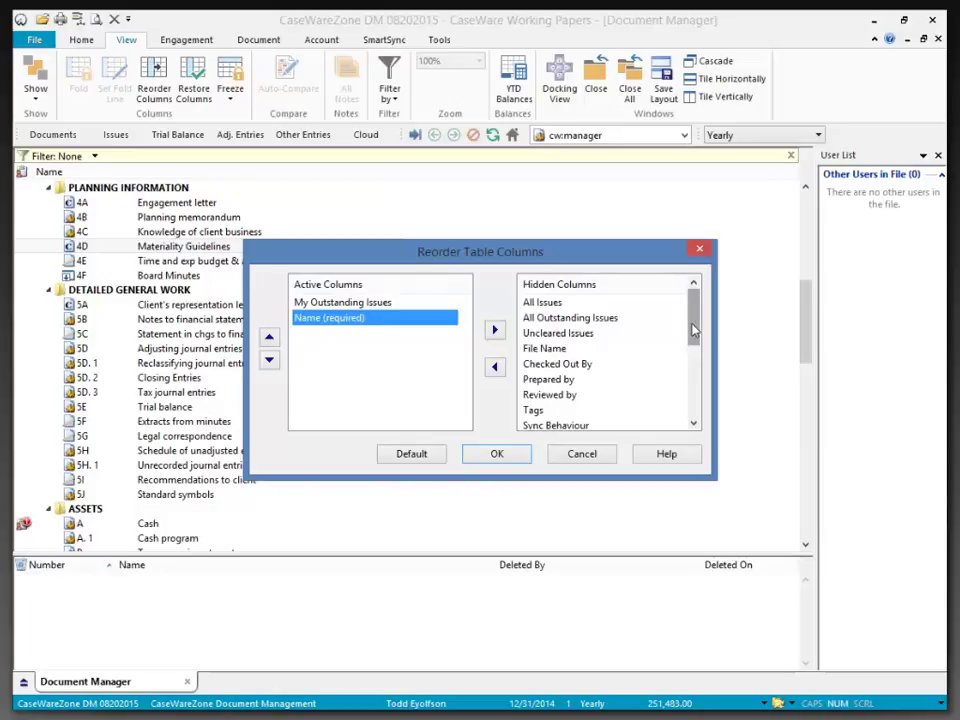
left_click_drag(692, 332, 671, 315)
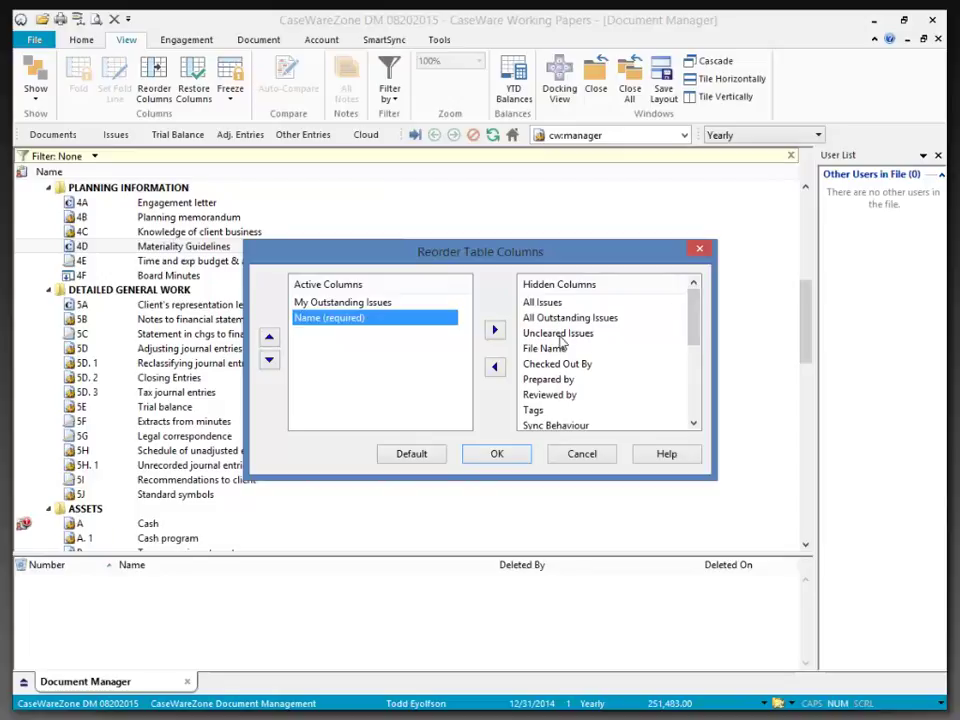
left_click(557, 333)
left_click(494, 366)
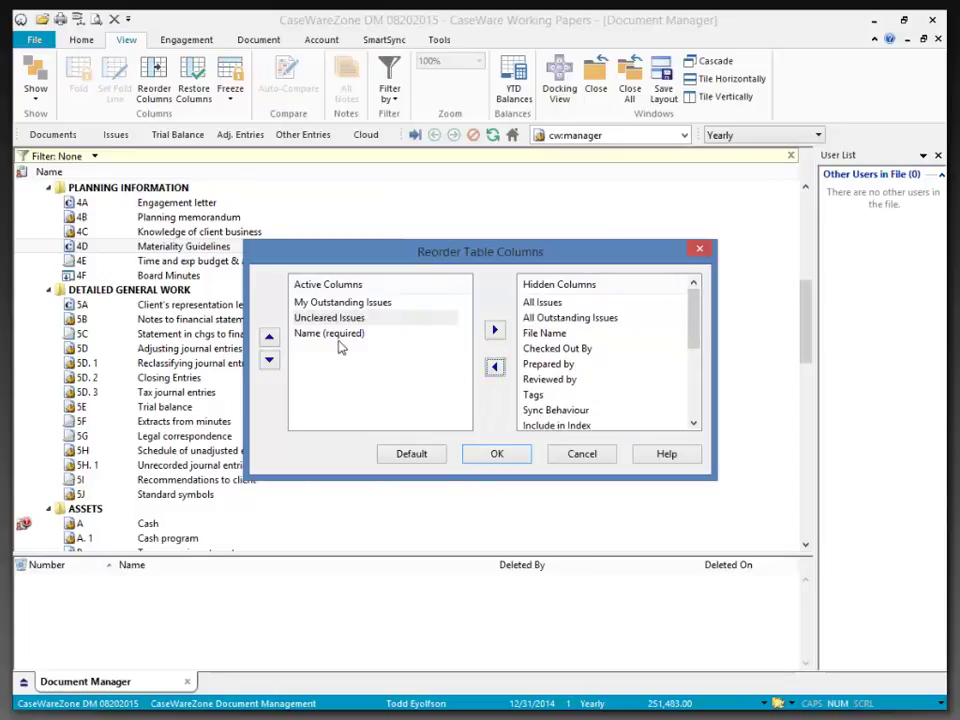
left_click(269, 360)
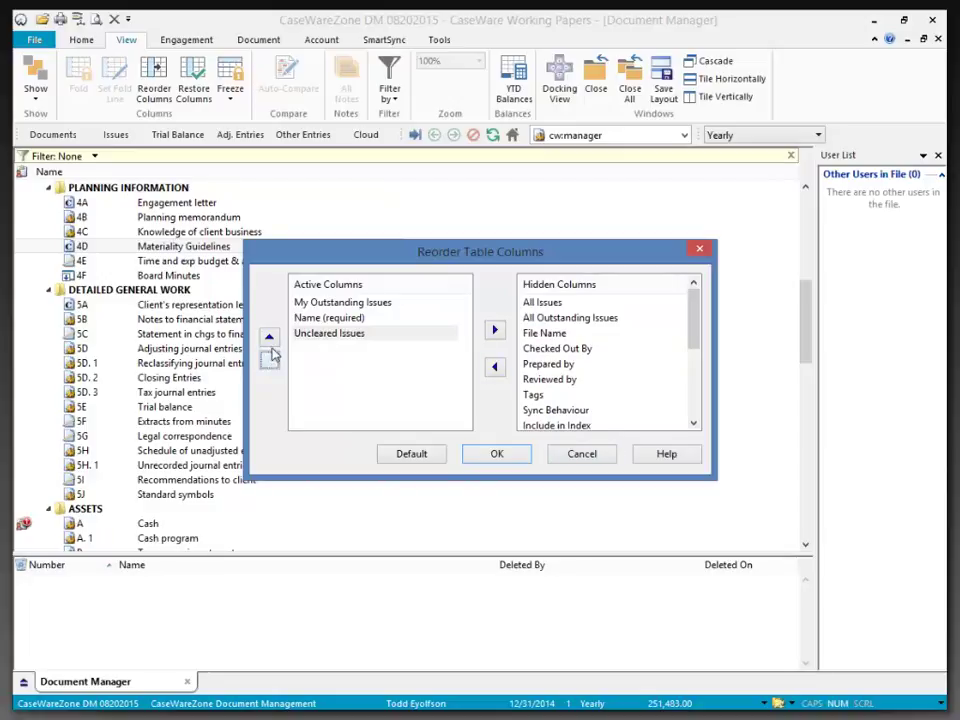
Step: Add Include in Index, Retain on Cleanup, Roll Forward, Roll Forward as Placeholder and Lock Down to the active columns
left_click_drag(690, 332, 688, 401)
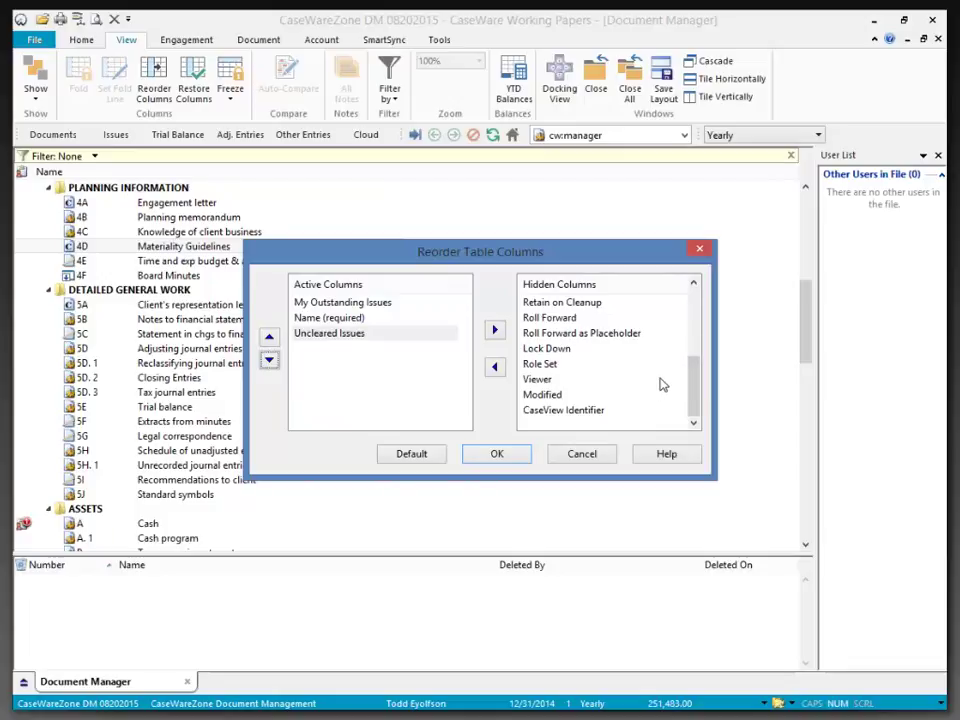
left_click(693, 283)
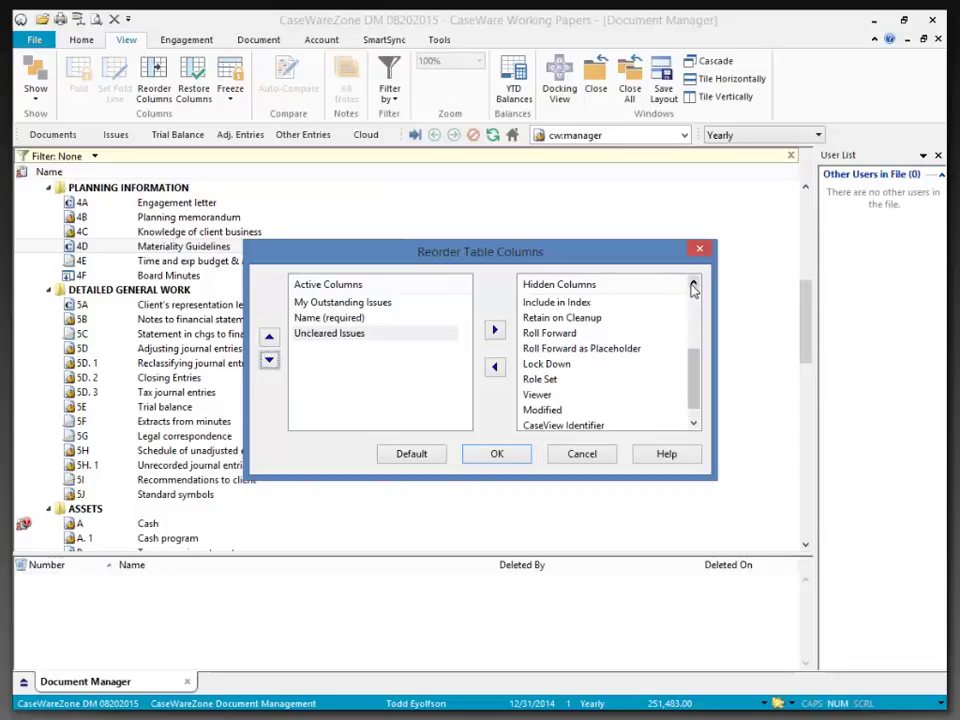
left_click(583, 304)
left_click(585, 318, "shift")
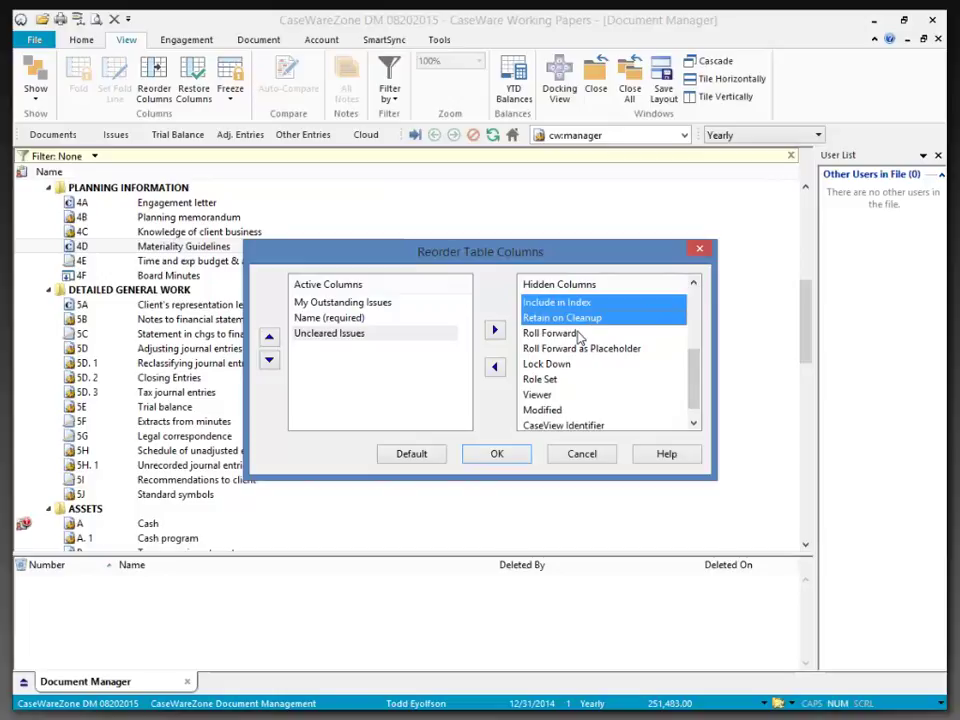
left_click(575, 333, "shift")
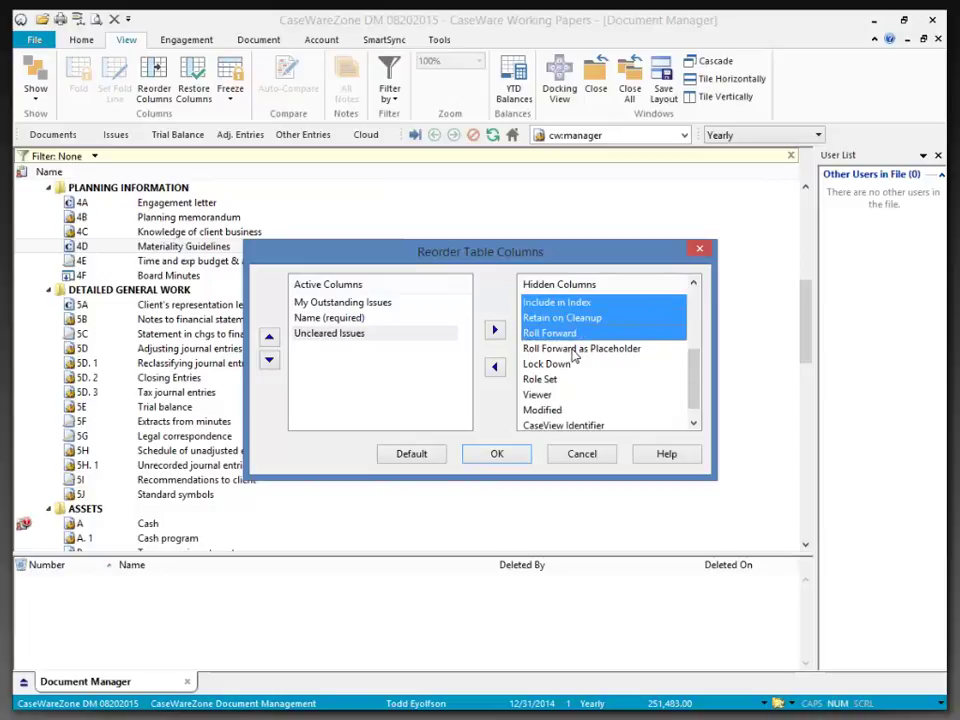
left_click(575, 350, "shift")
left_click(549, 364, "shift")
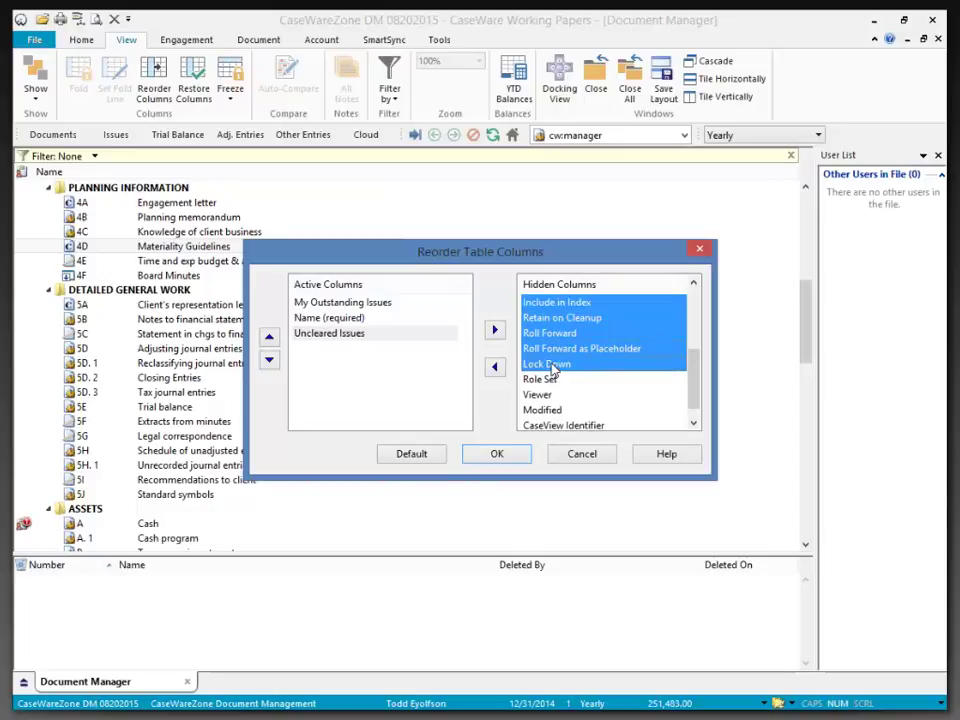
left_click_drag(549, 367, 372, 405)
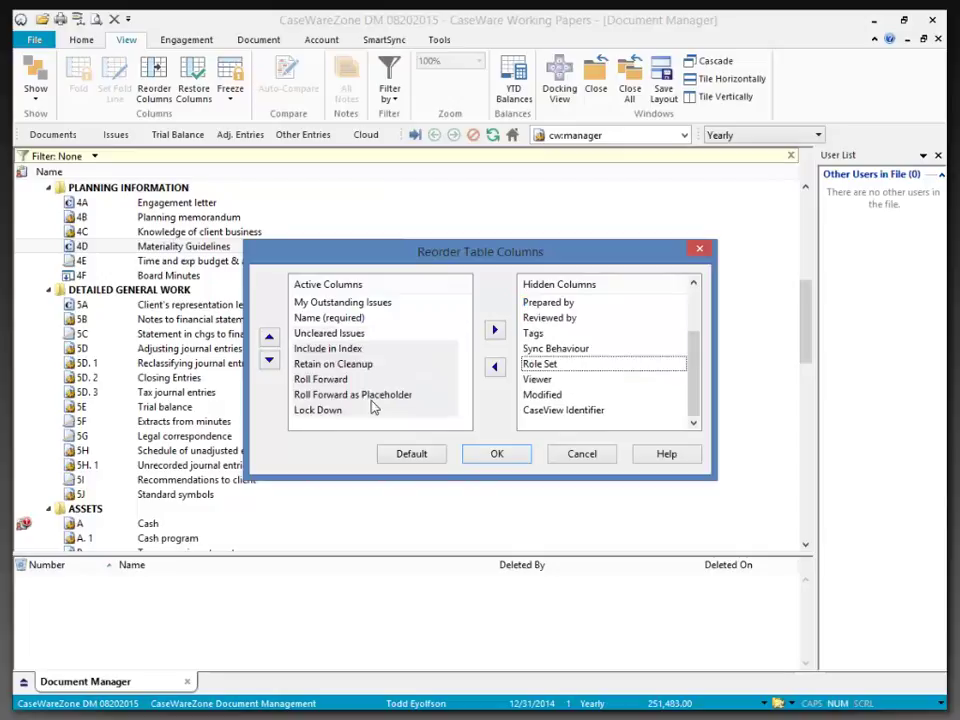
Step: Activate the Prepared by and Reviewed by columns, place them directly before Include in Index, and apply the column layout
left_click(345, 349)
left_click(695, 318)
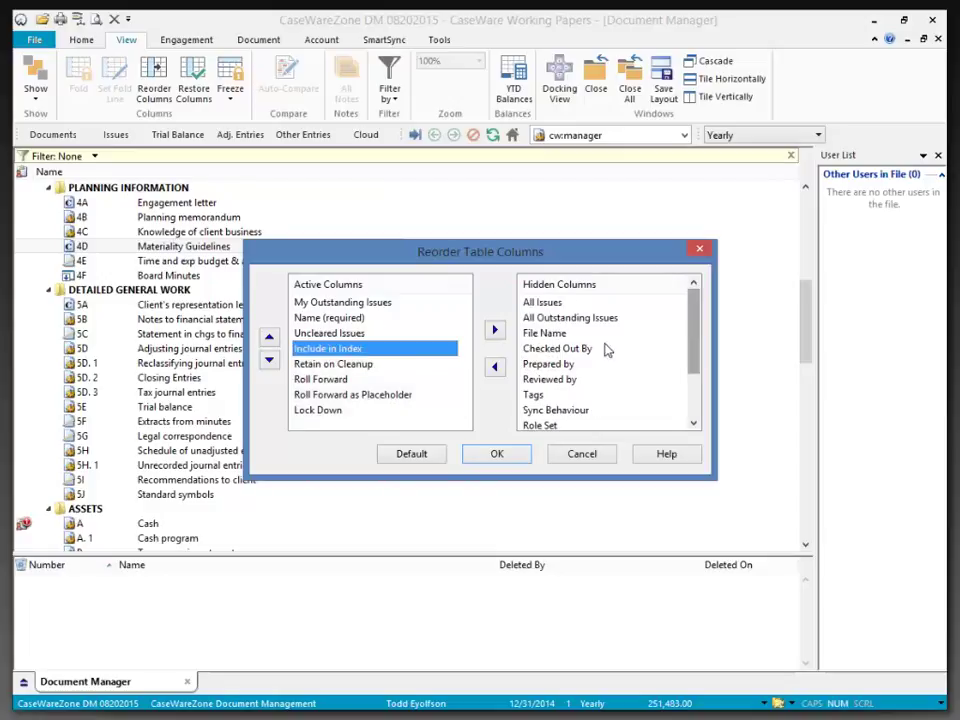
left_click(566, 365)
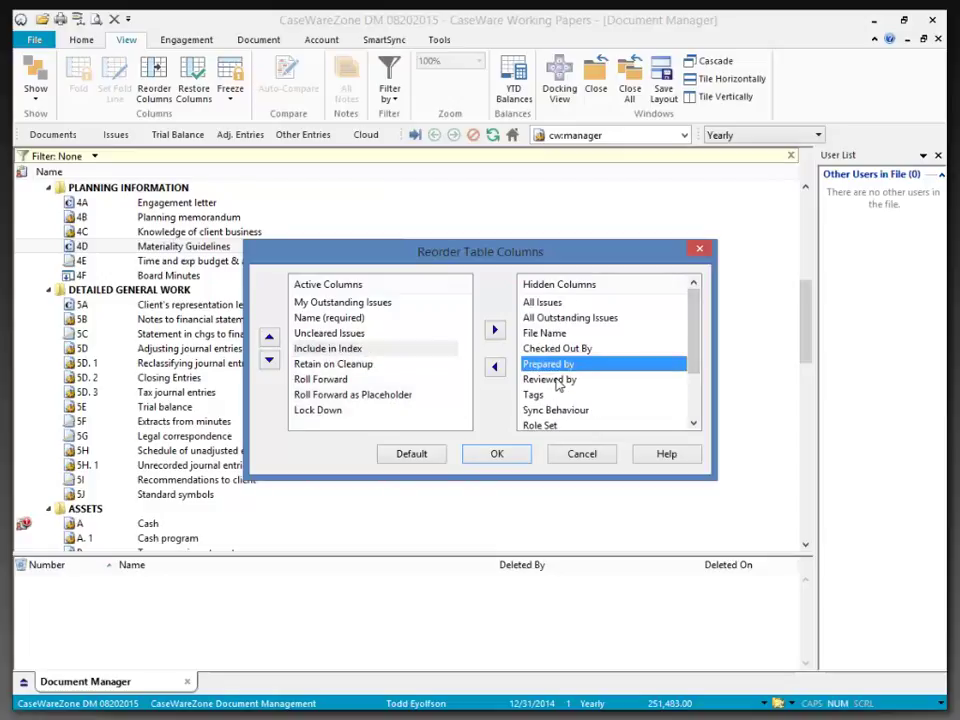
left_click(549, 380, "shift")
left_click(494, 367)
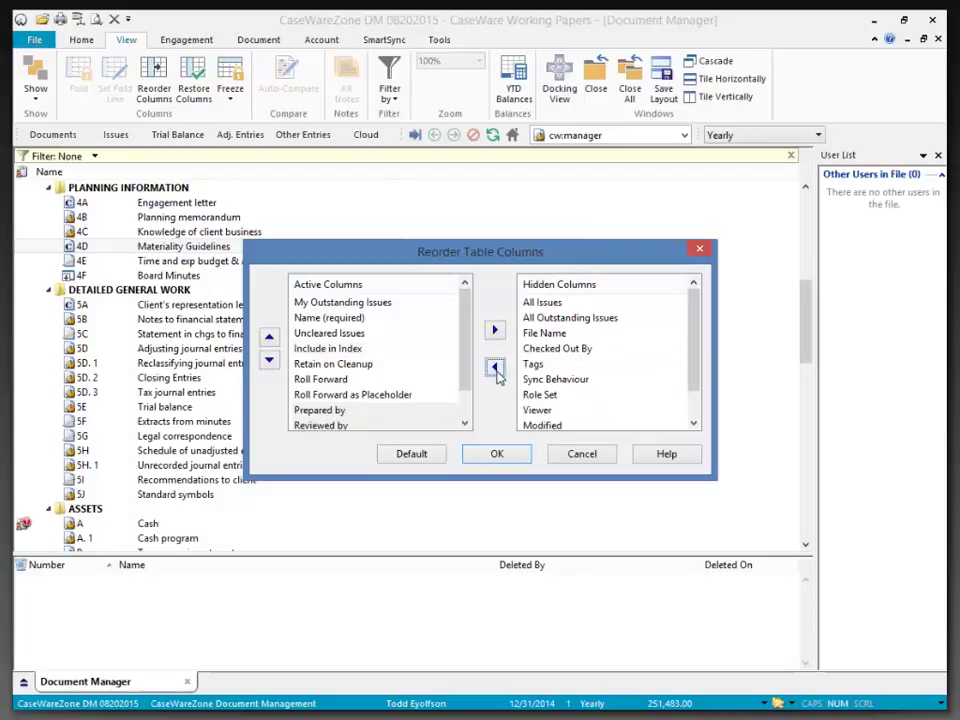
left_click(270, 338)
left_click(270, 338)
left_click(270, 338)
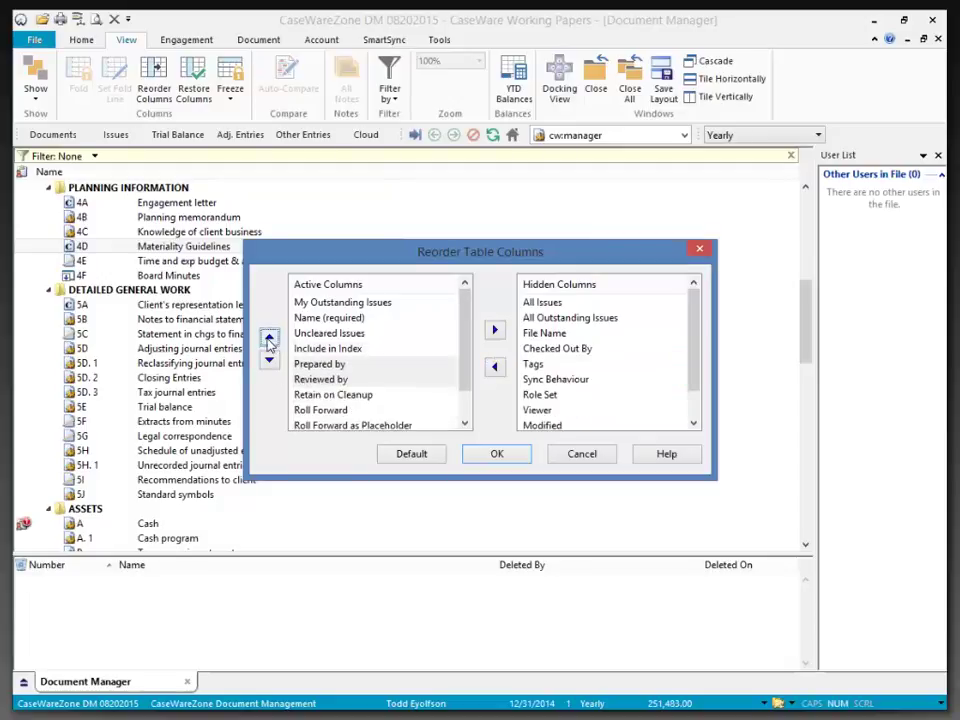
left_click(270, 338)
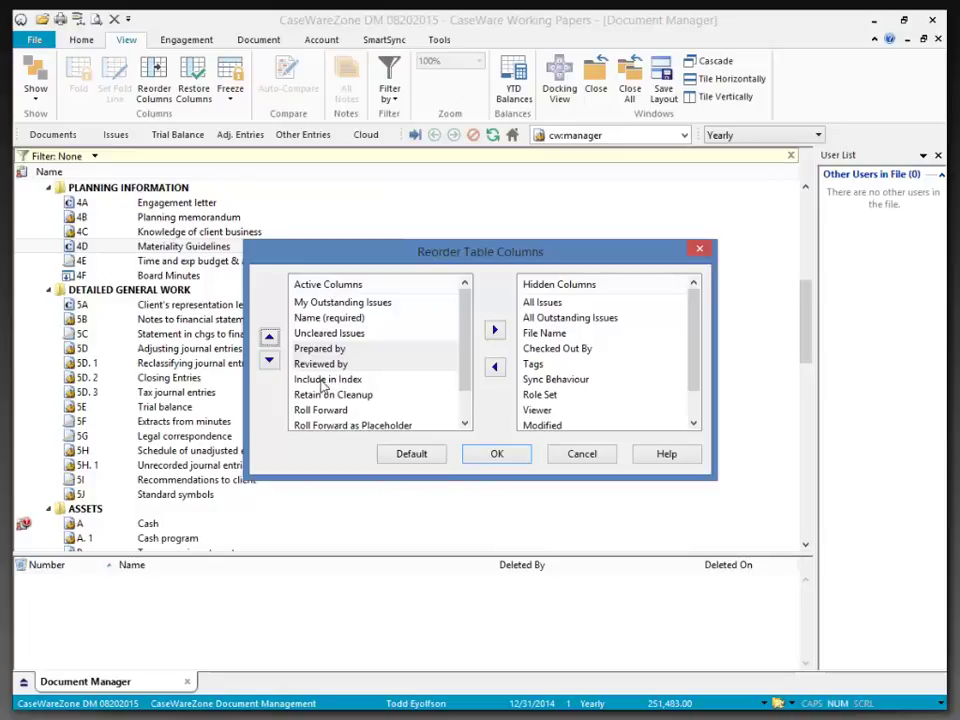
left_click(498, 454)
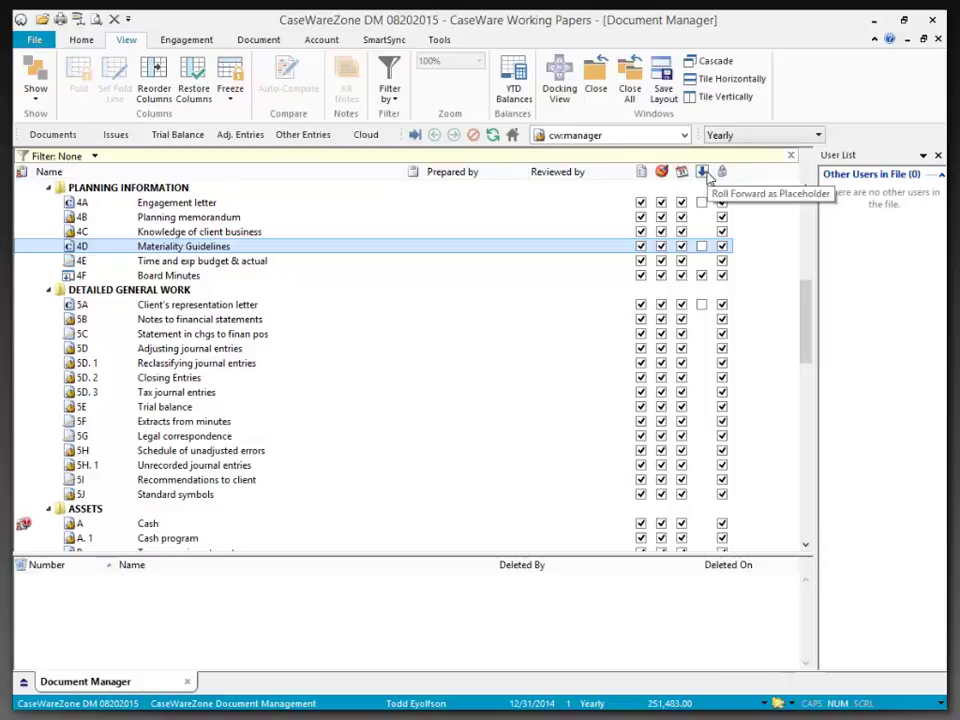
Step: Open the list of hidden columns that can be shown in the document list
right_click(398, 179)
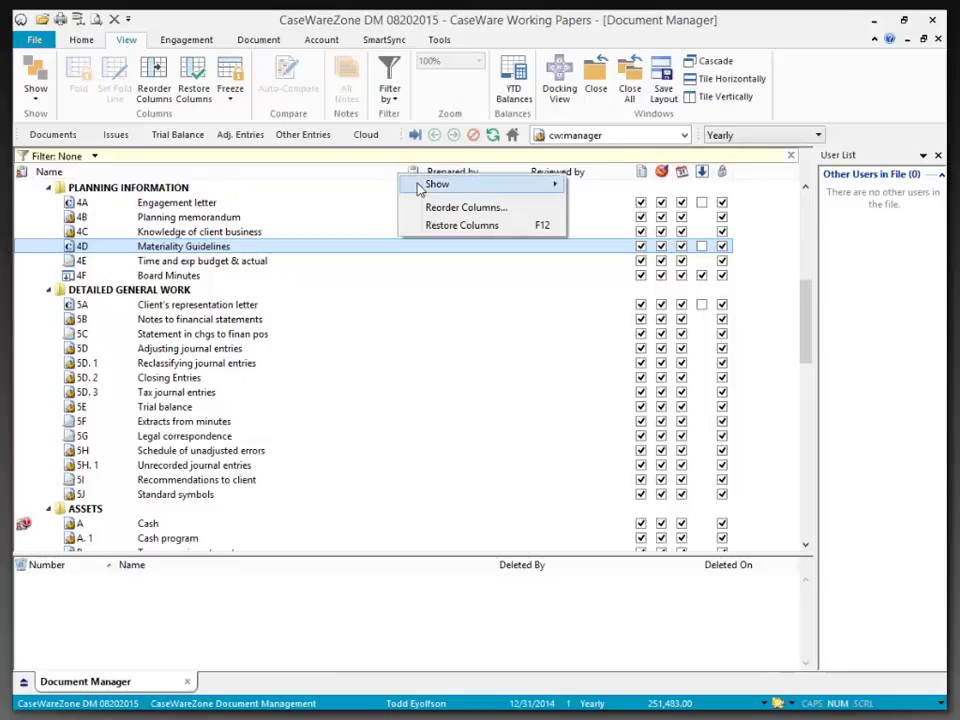
mouse_move(410, 185)
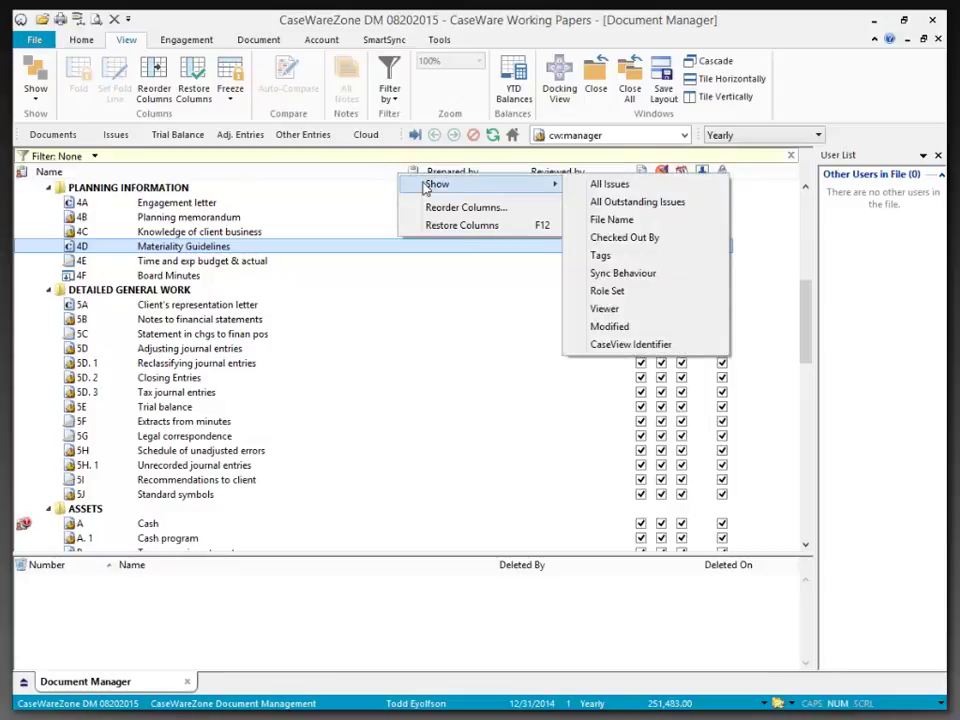